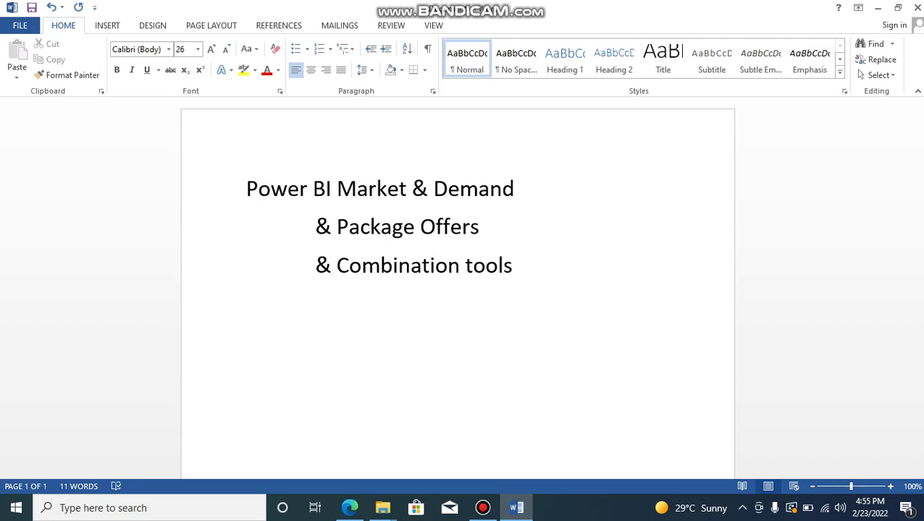
- Add the line '2015 -- only MNC sevice small companies' beneath the title
{"action": "key", "text": "Return"}
{"action": "type", "text": "2015"}
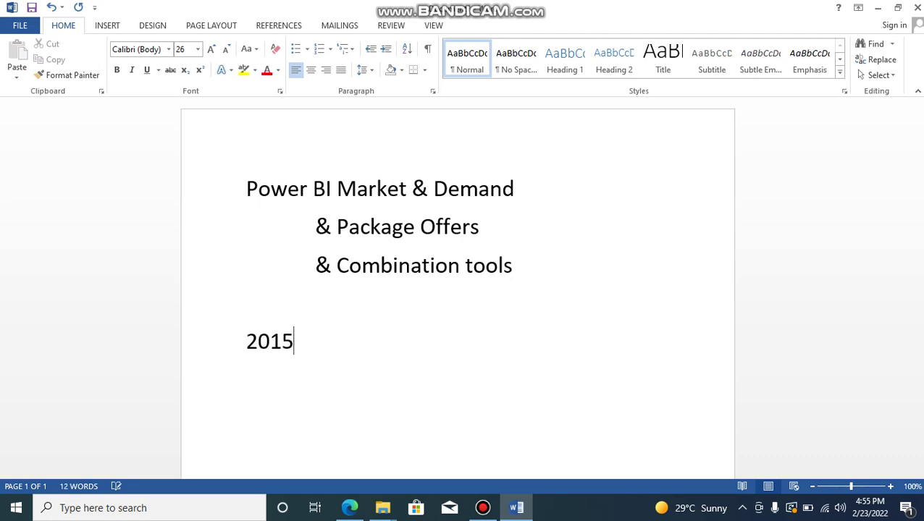
{"action": "type", "text": "  -- "}
{"action": "type", "text": "on;"}
{"action": "type", "text": "y"}
{"action": "key", "text": "BackSpace"}
{"action": "key", "text": "BackSpace"}
{"action": "type", "text": "ly "}
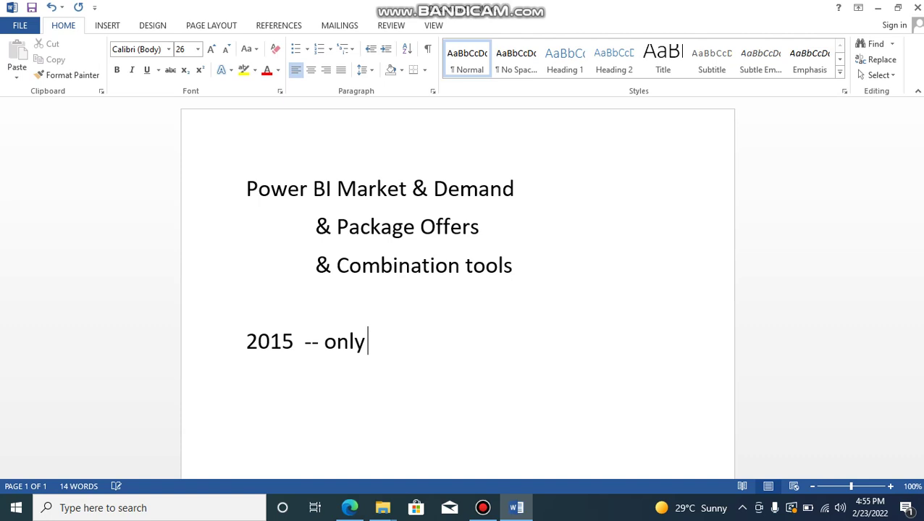
{"action": "type", "text": "MN"}
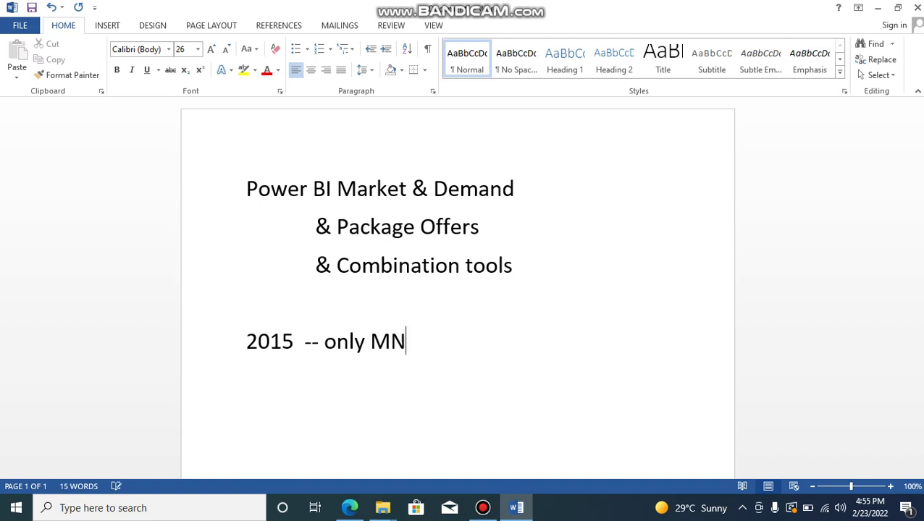
{"action": "type", "text": "C "}
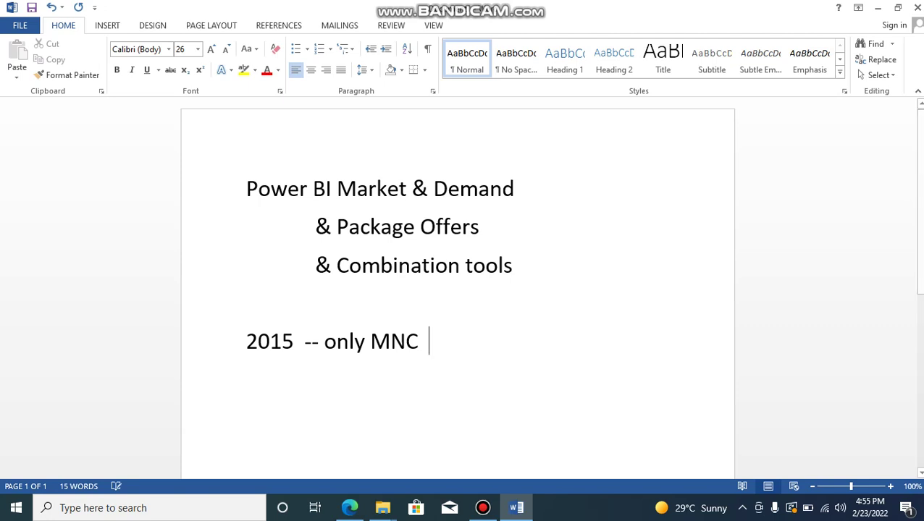
{"action": "type", "text": " sevice"}
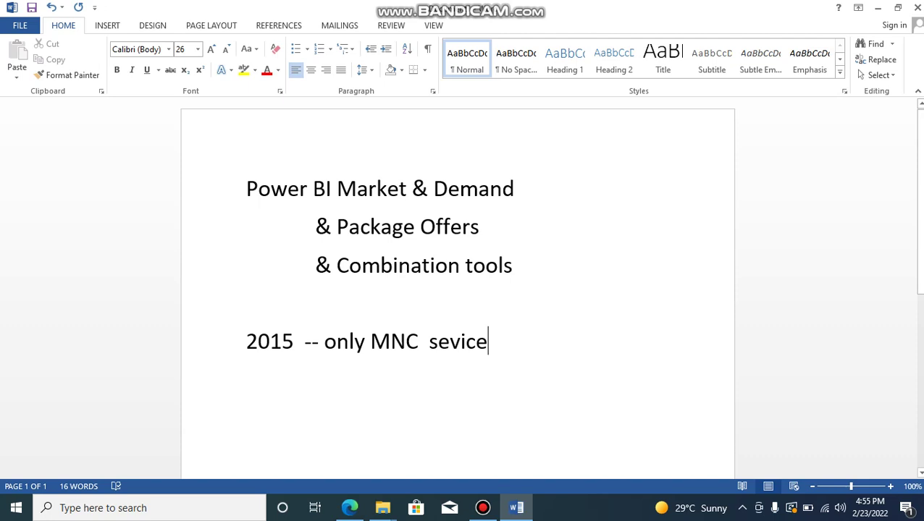
{"action": "type", "text": "  sma;"}
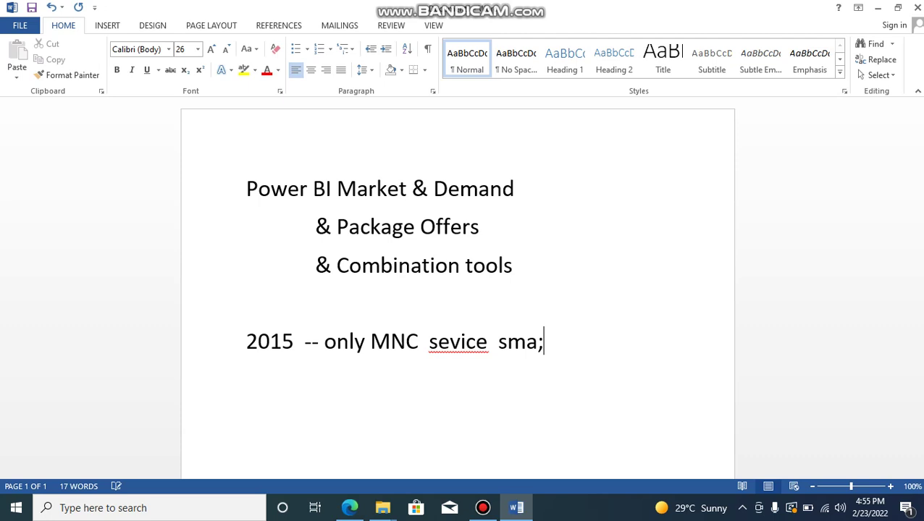
{"action": "key", "text": "BackSpace"}
{"action": "type", "text": "ll com"}
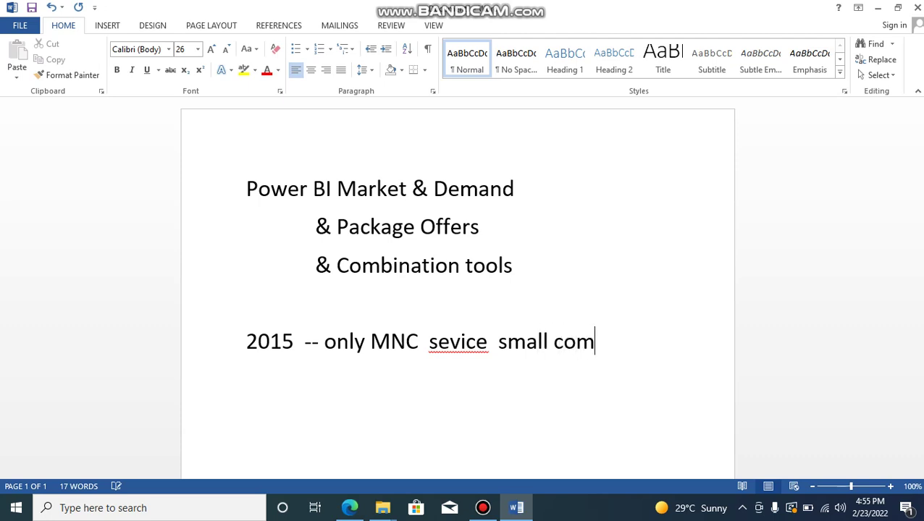
{"action": "key", "text": "BackSpace"}
{"action": "type", "text": "m"}
{"action": "type", "text": "ap"}
{"action": "key", "text": "BackSpace"}
{"action": "type", "text": "nies"}
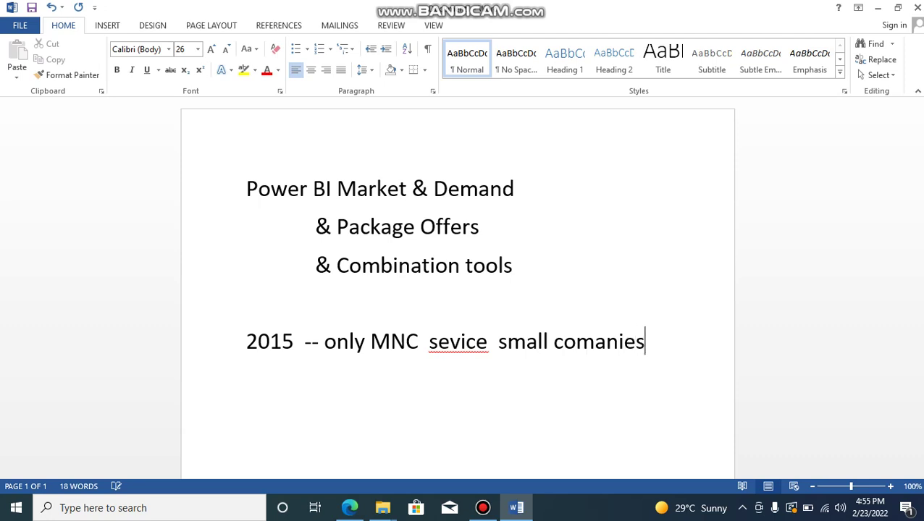
- Start a new line reading 'Product ,' below the 2015 line
{"action": "key", "text": "Return"}
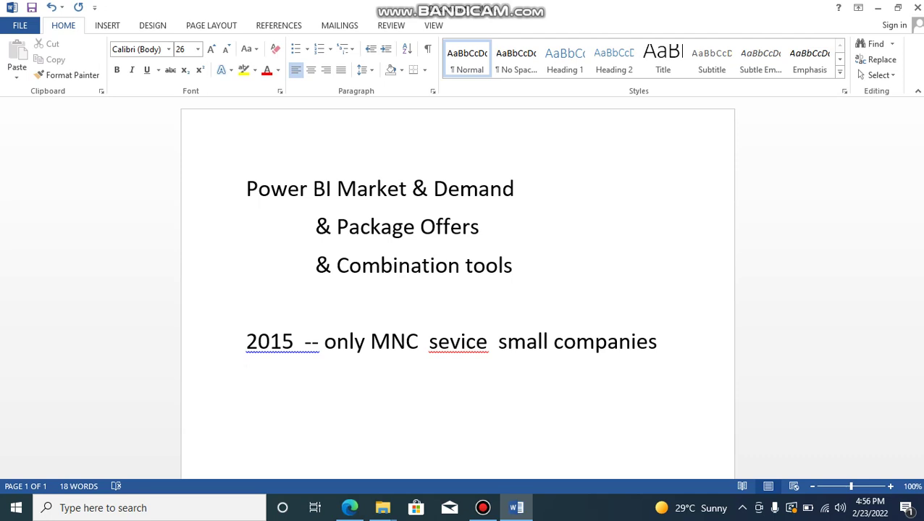
{"action": "type", "text": "prodcu"}
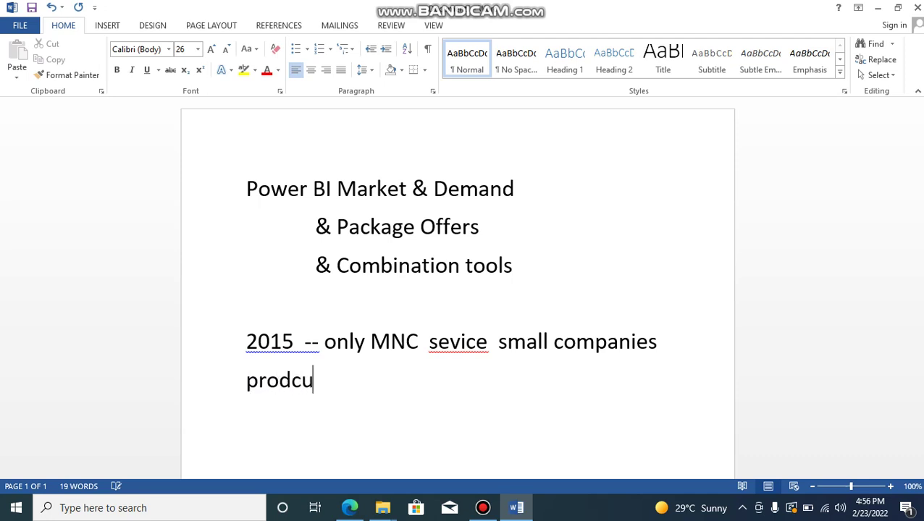
{"action": "type", "text": "c"}
{"action": "key", "text": "BackSpace"}
{"action": "key", "text": "BackSpace"}
{"action": "key", "text": "BackSpace"}
{"action": "type", "text": "uct "}
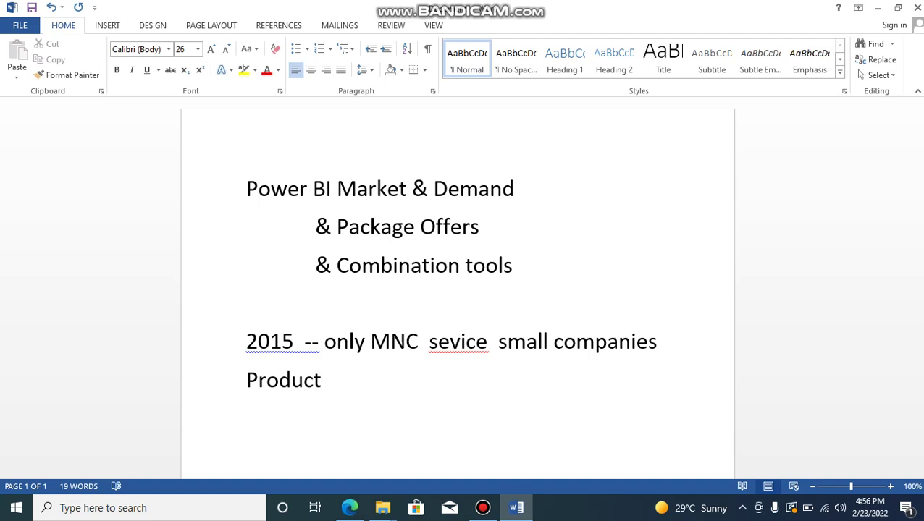
{"action": "type", "text": " ,"}
- List 'Power Bi' and 'Power BI + Powerbi admin' under Product
{"action": "key", "text": "Return"}
{"action": "key", "text": "Return"}
{"action": "type", "text": "Power "}
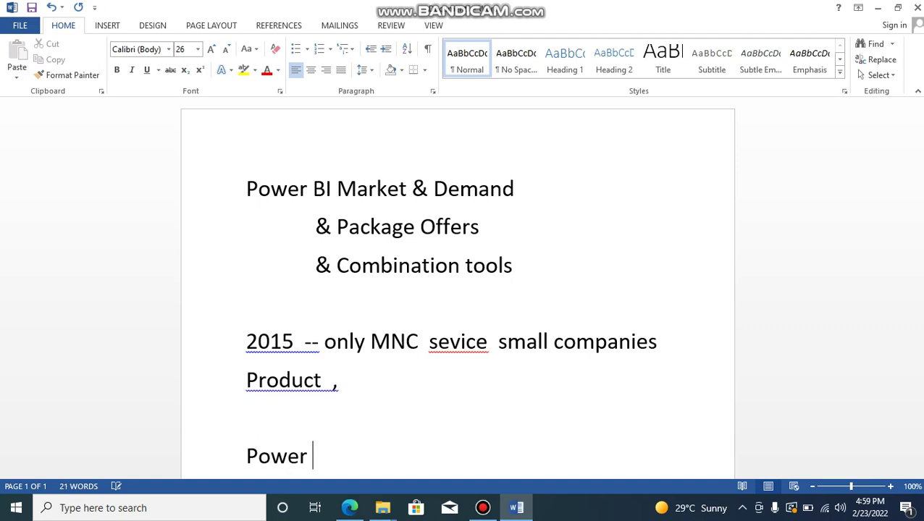
{"action": "type", "text": "Bi"}
{"action": "key", "text": "Return"}
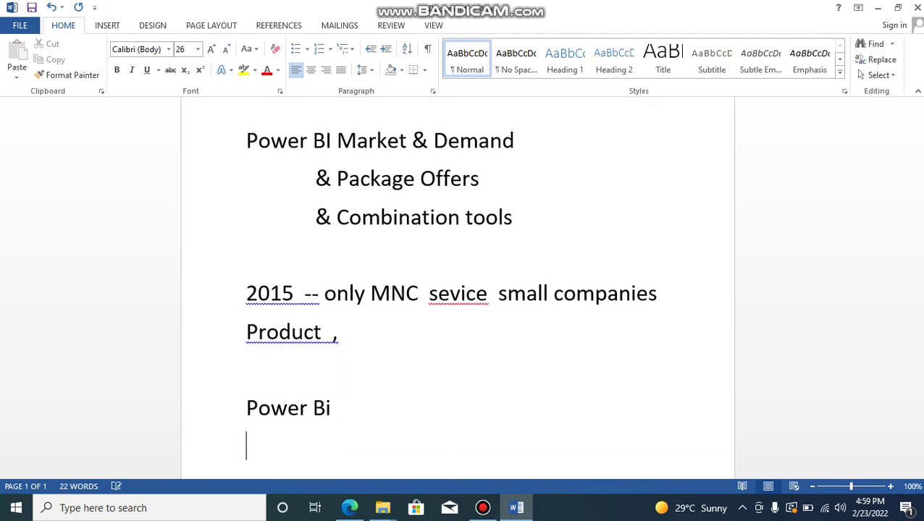
{"action": "type", "text": "Power B"}
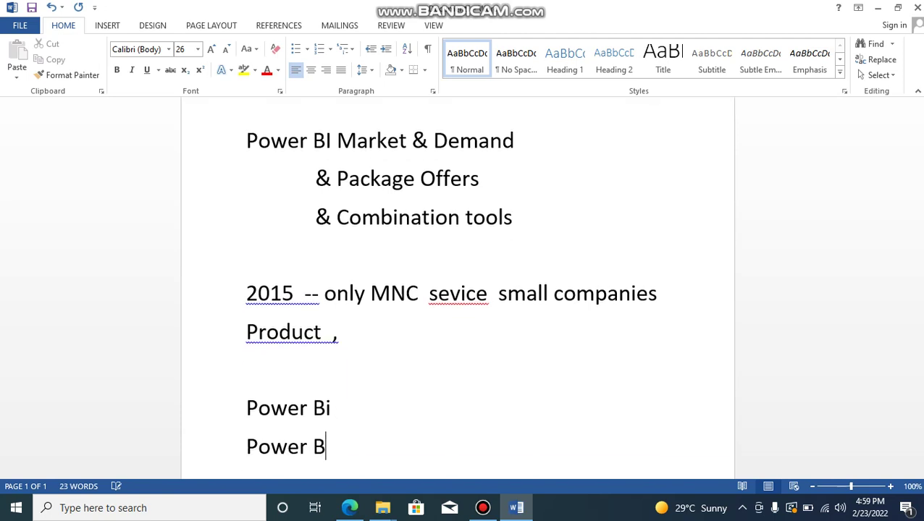
{"action": "type", "text": "I + "}
{"action": "type", "text": "{"}
{"action": "key", "text": "BackSpace"}
{"action": "type", "text": "p"}
{"action": "key", "text": "BackSpace"}
{"action": "type", "text": "Powe"}
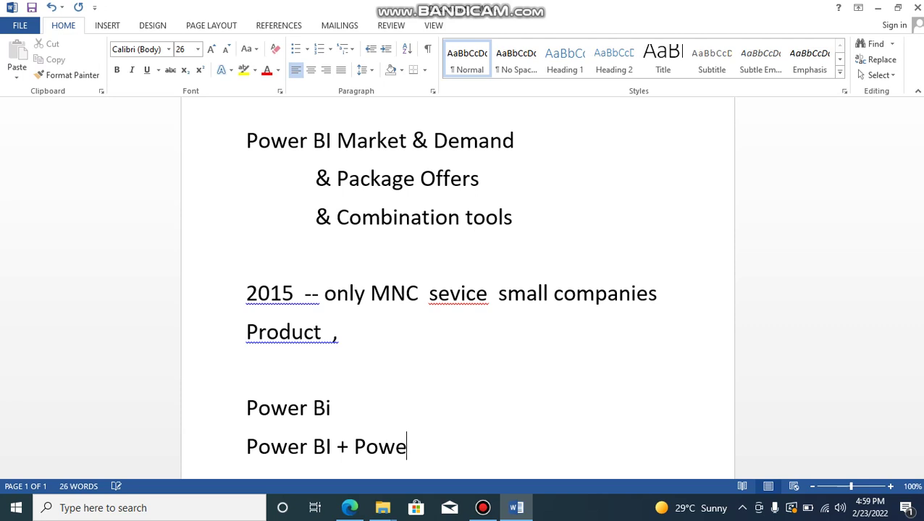
{"action": "type", "text": "rbi "}
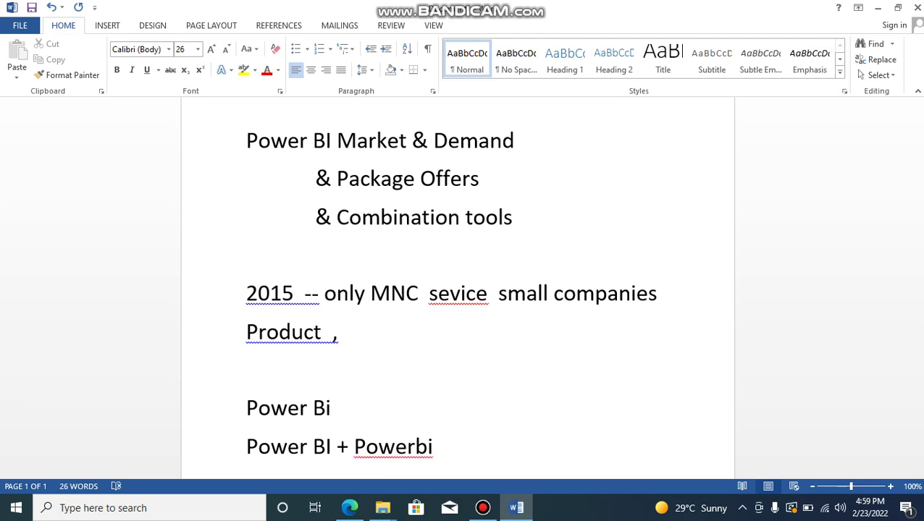
{"action": "type", "text": "admin"}
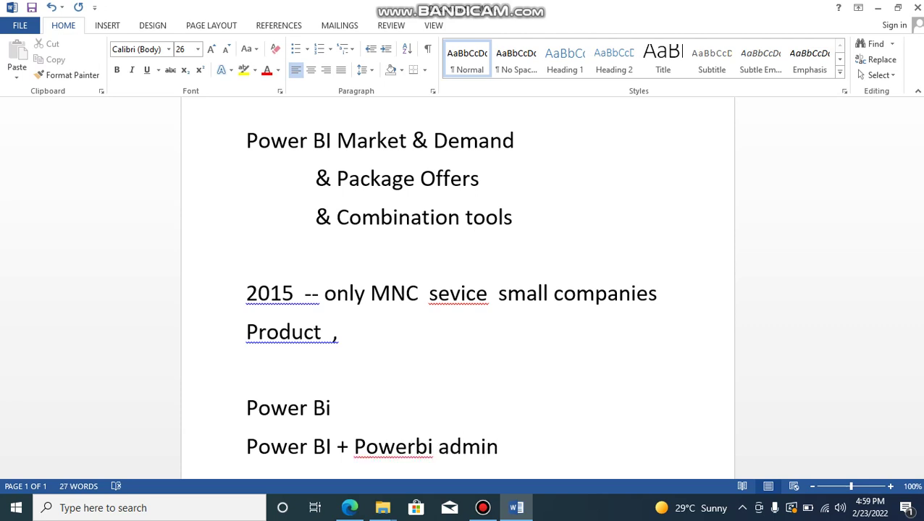
{"action": "key", "text": "Return"}
- Add the 'Power bi+SQL' and 'Power bi +MSBI' combination lines
{"action": "type", "text": "po"}
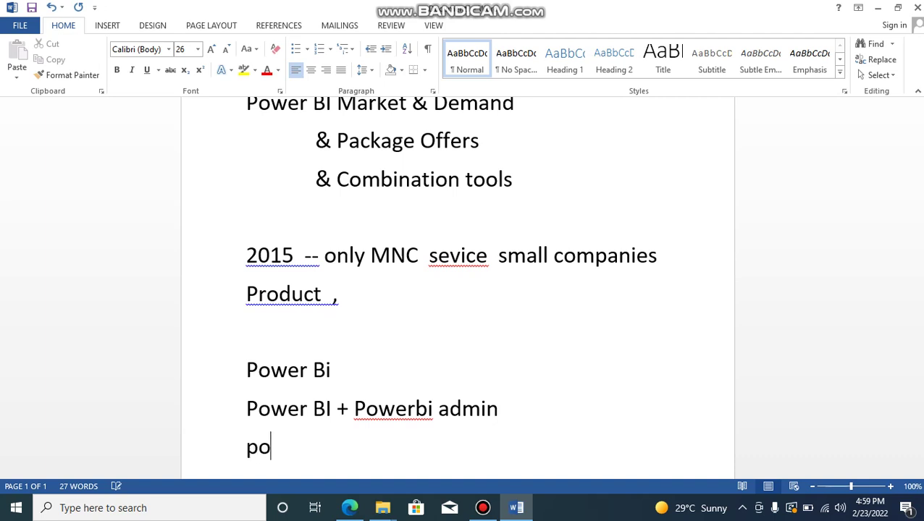
{"action": "type", "text": "wer bi"}
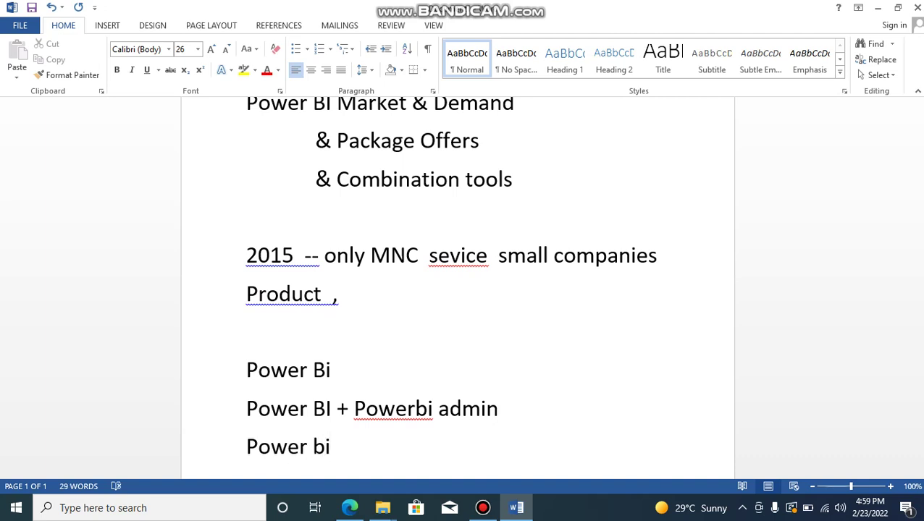
{"action": "type", "text": "+S"}
{"action": "type", "text": "Ql"}
{"action": "key", "text": "BackSpace"}
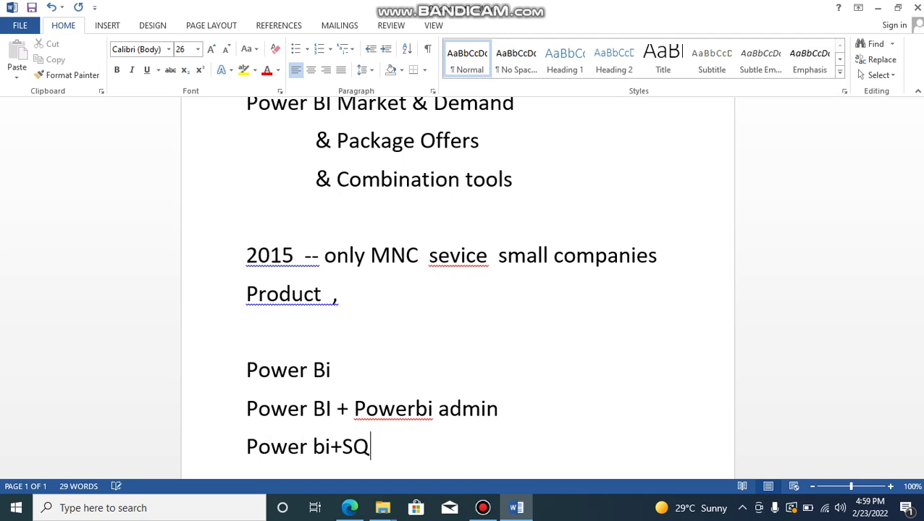
{"action": "type", "text": "L"}
{"action": "key", "text": "Return"}
{"action": "type", "text": "P"}
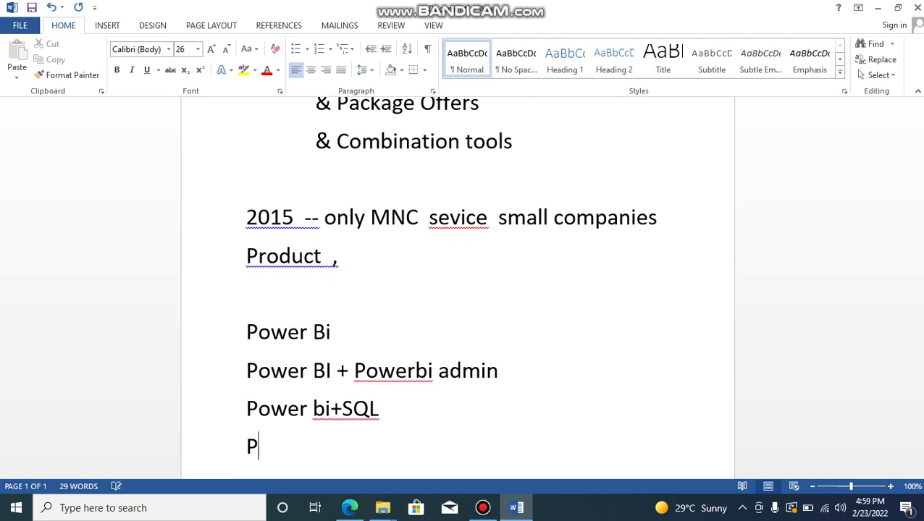
{"action": "type", "text": "ower bi "}
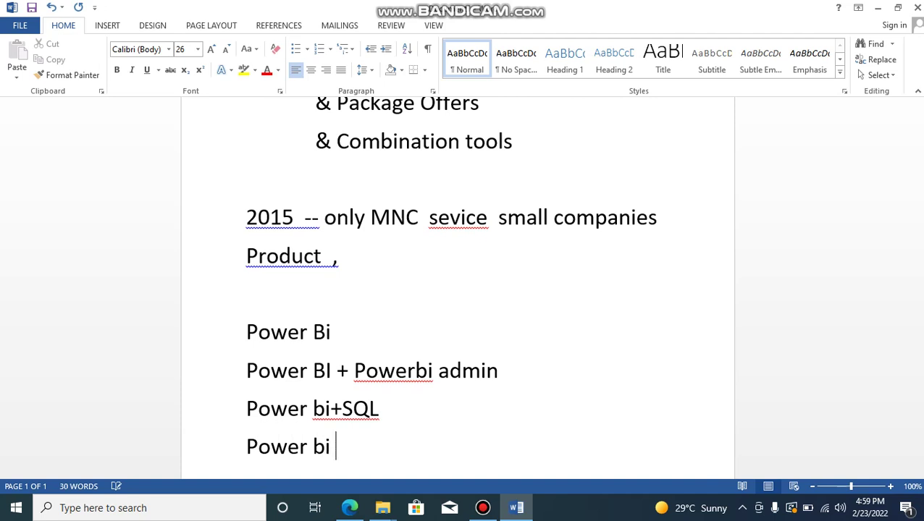
{"action": "type", "text": "+M"}
{"action": "type", "text": "SBI"}
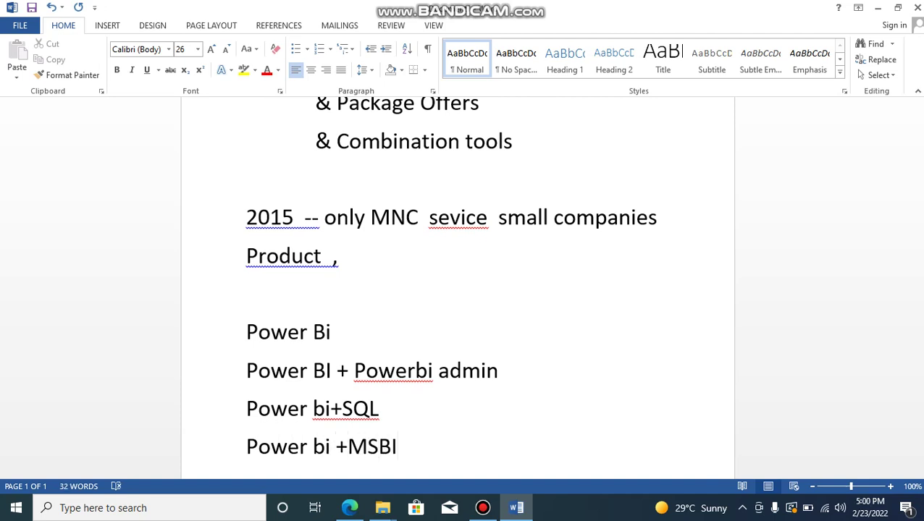
{"action": "key", "text": "Return"}
- Add the line 'Power bi+ Azure (ADF, ADL,synpose)'
{"action": "type", "text": "Power "}
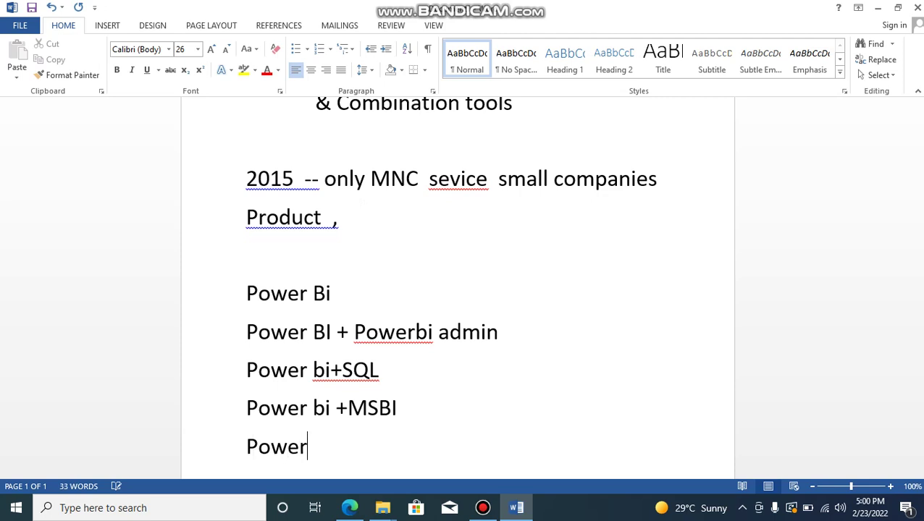
{"action": "type", "text": "bi"}
{"action": "type", "text": "+ Az"}
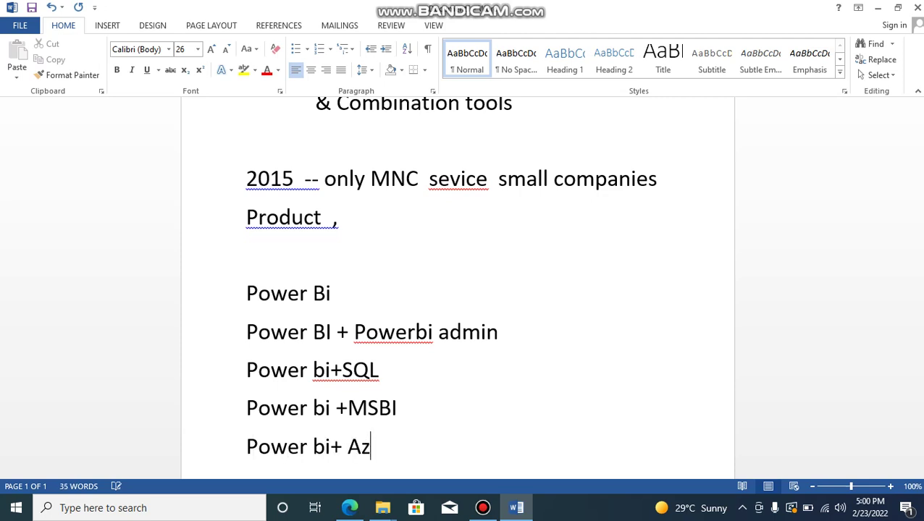
{"action": "type", "text": "ure "}
{"action": "type", "text": "()"}
{"action": "key", "text": "Left"}
{"action": "type", "text": "A"}
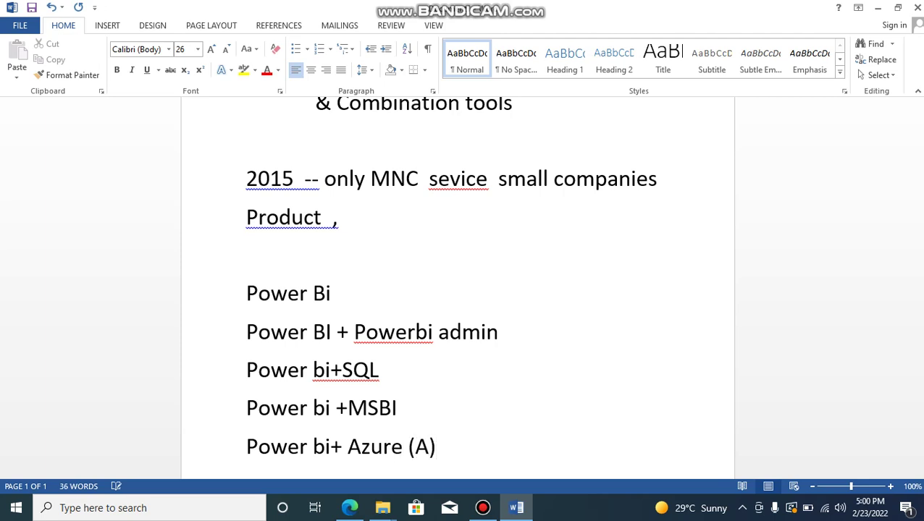
{"action": "type", "text": "DF."}
{"action": "key", "text": "BackSpace"}
{"action": "type", "text": ", "}
{"action": "type", "text": "ADL"}
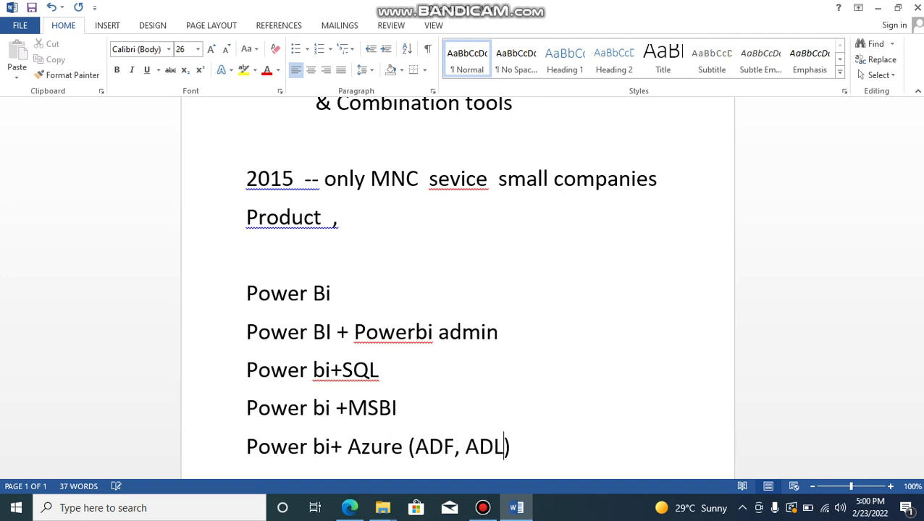
{"action": "type", "text": ",synp"}
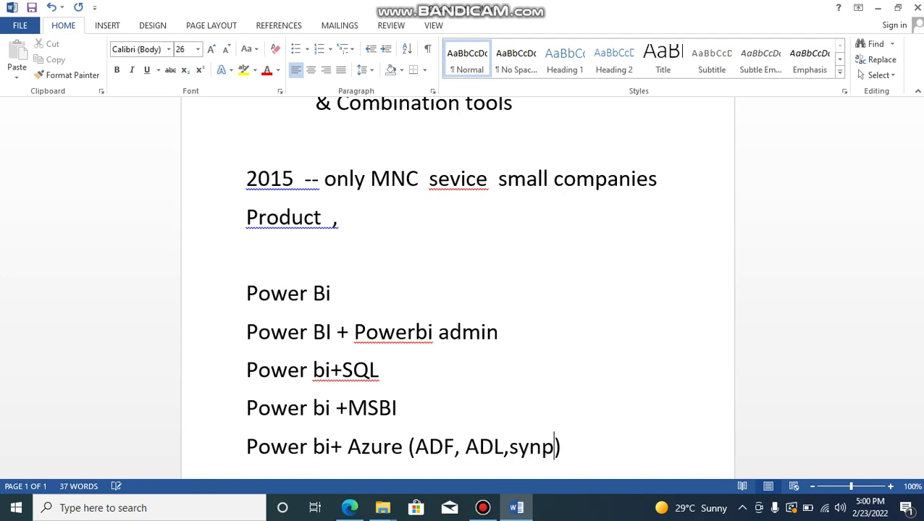
{"action": "type", "text": "ose"}
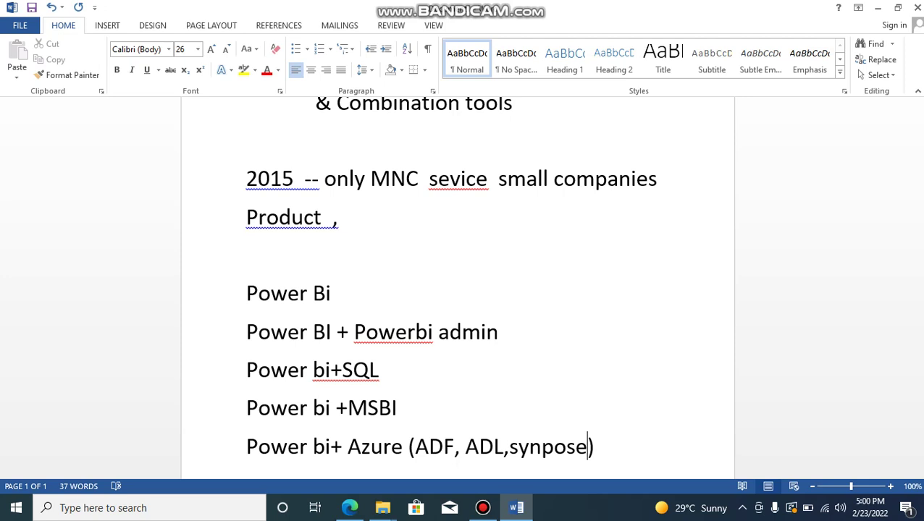
{"action": "key", "text": "End"}
- Add the final combination line 'Power bi+Azure+SQL+MSBI.'
{"action": "key", "text": "Return"}
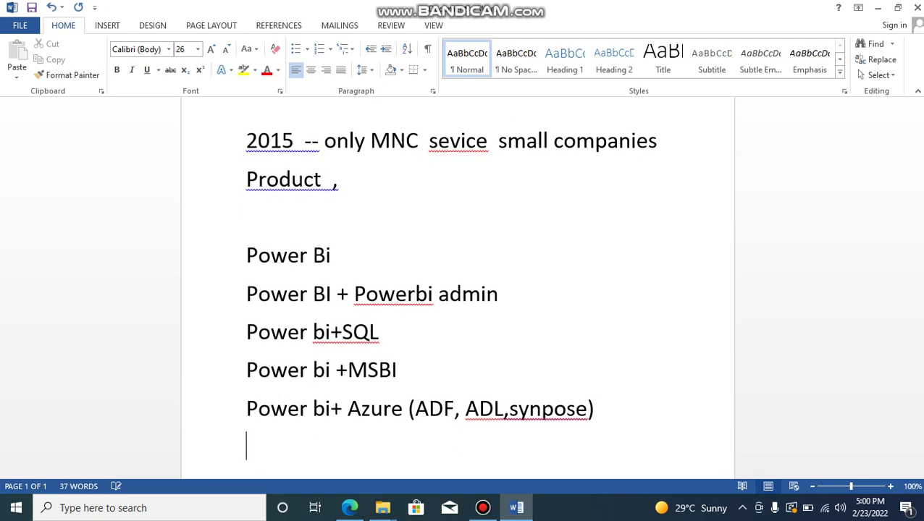
{"action": "type", "text": "Power b"}
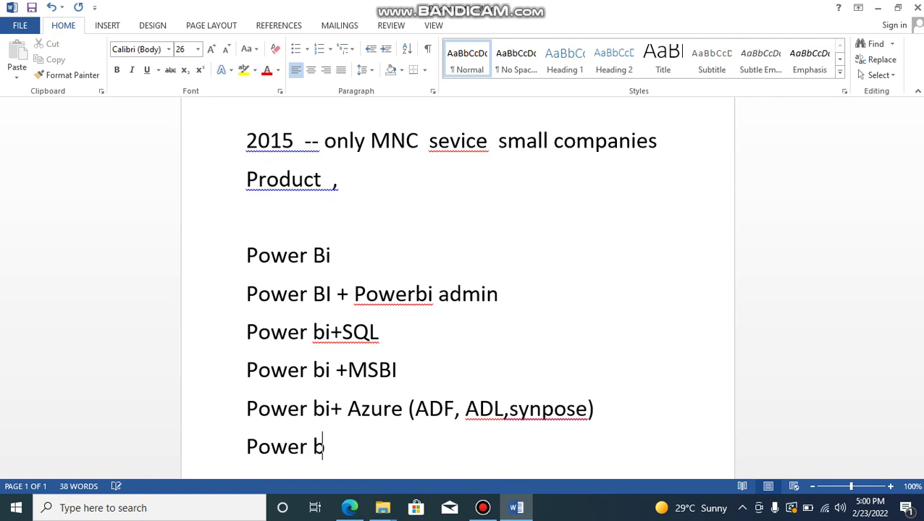
{"action": "type", "text": "i_"}
{"action": "key", "text": "BackSpace"}
{"action": "type", "text": "+Azur"}
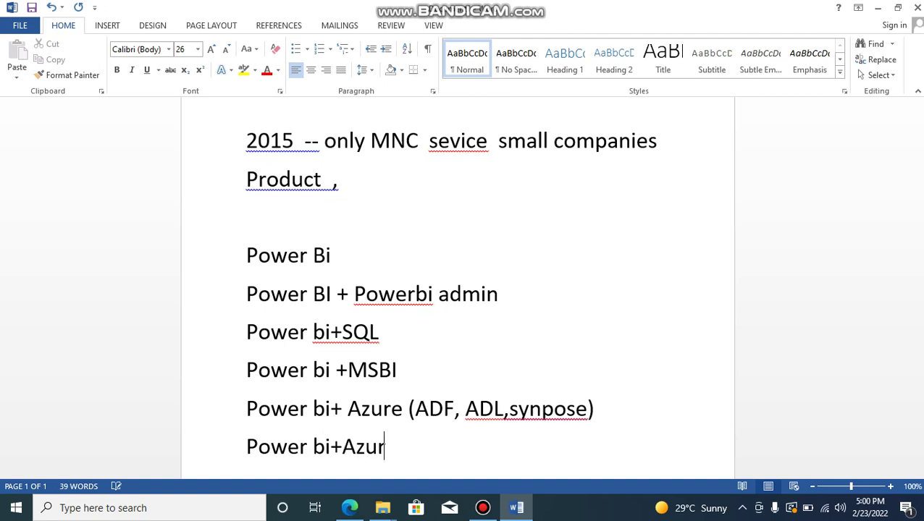
{"action": "type", "text": "e"}
{"action": "type", "text": "+"}
{"action": "type", "text": "SQL+"}
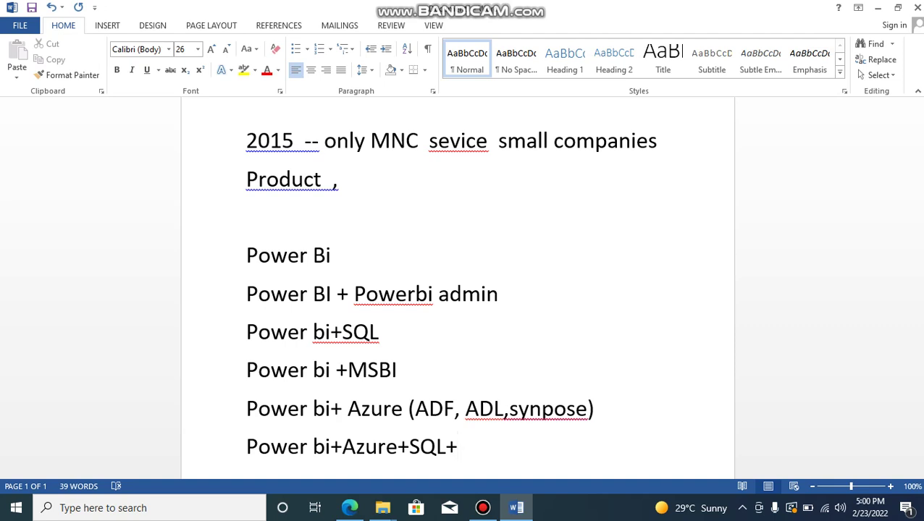
{"action": "type", "text": "MSBI"}
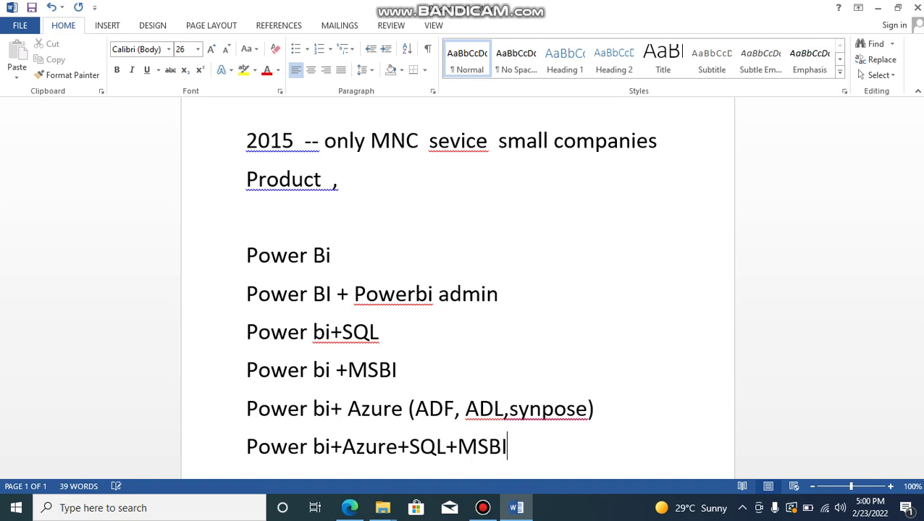
{"action": "type", "text": "."}
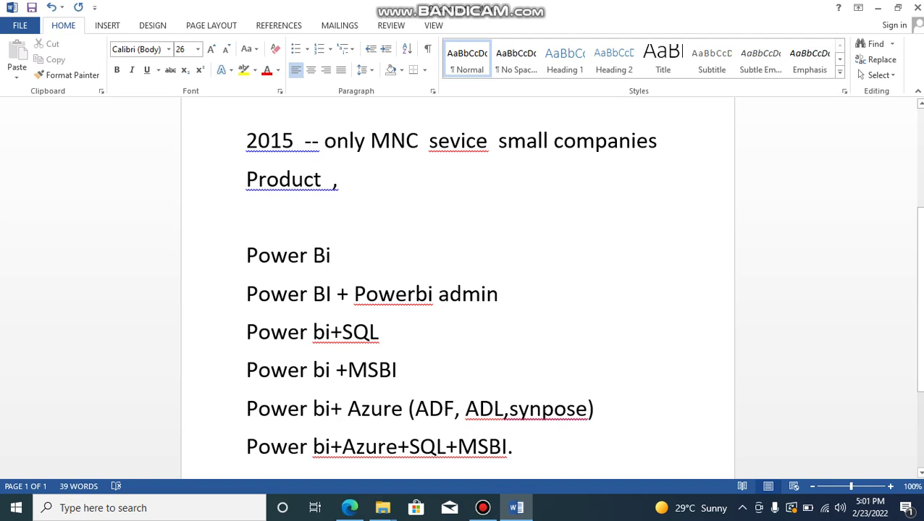
- Review the Power bi+SQL and MSBI entries, briefly selecting MSBI
{"action": "left_click", "coordinate": [368, 331]}
{"action": "key", "text": "End"}
{"action": "key", "text": "ctrl+Left"}
{"action": "key", "text": "Right"}
{"action": "key", "text": "Left"}
{"action": "double_click", "coordinate": [366, 369]}
{"action": "key", "text": "Right"}
- Check the Power Bi line, then add an empty line after the last combination
{"action": "key", "text": "Up"}
{"action": "key", "text": "Up"}
{"action": "key", "text": "Up"}
{"action": "key", "text": "Down"}
{"action": "key", "text": "Down"}
{"action": "key", "text": "Down"}
{"action": "key", "text": "Up"}
{"action": "key", "text": "Up"}
{"action": "key", "text": "Up"}
{"action": "key", "text": "ctrl+shift+Left"}
{"action": "key", "text": "Right"}
{"action": "key", "text": "ctrl+End"}
{"action": "key", "text": "Return"}
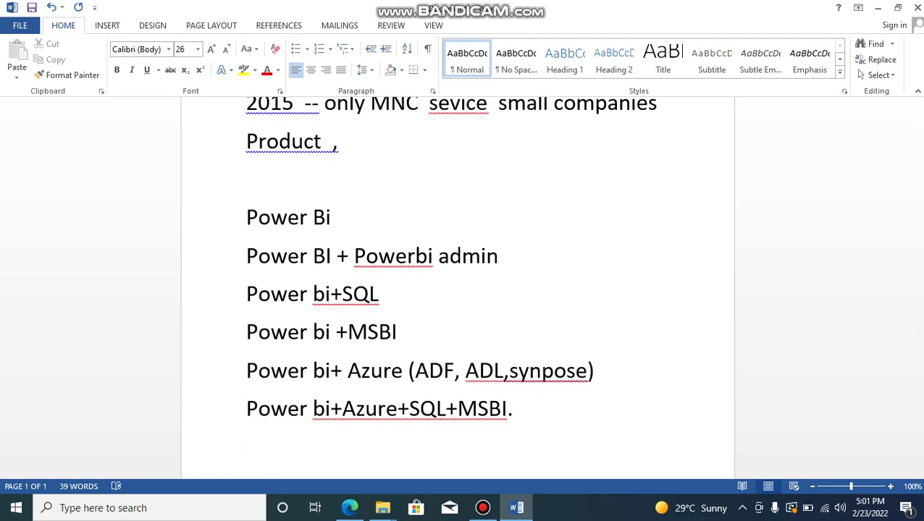
- Add the line 'before 1.5 for one year 1*1.5' after a blank spacer line
{"action": "key", "text": "Return"}
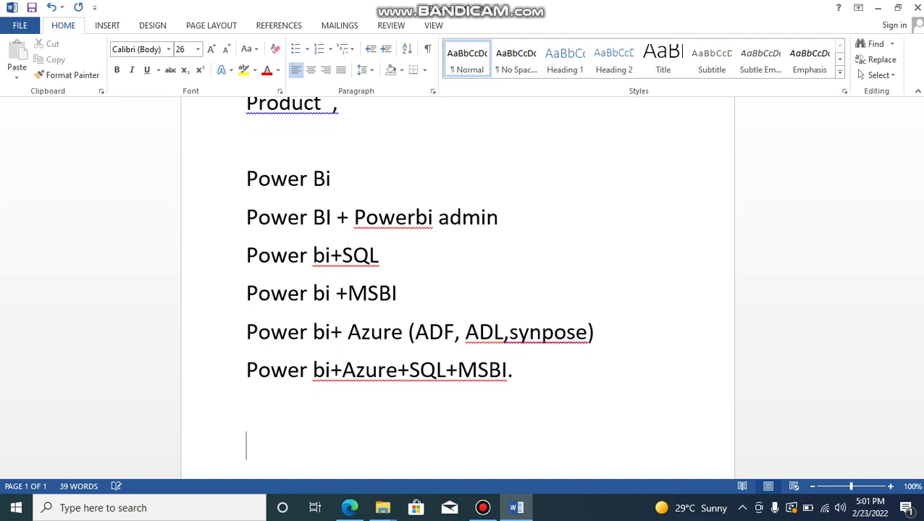
{"action": "type", "text": "bef"}
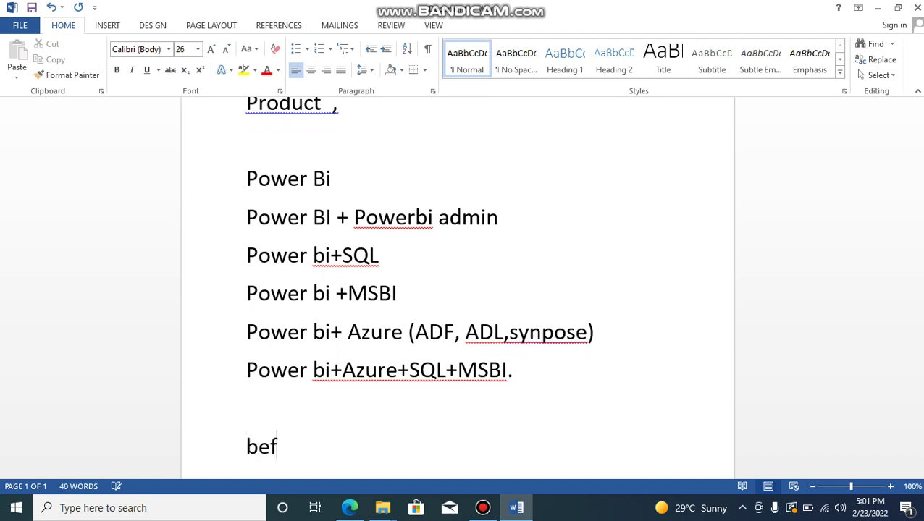
{"action": "type", "text": "Before "}
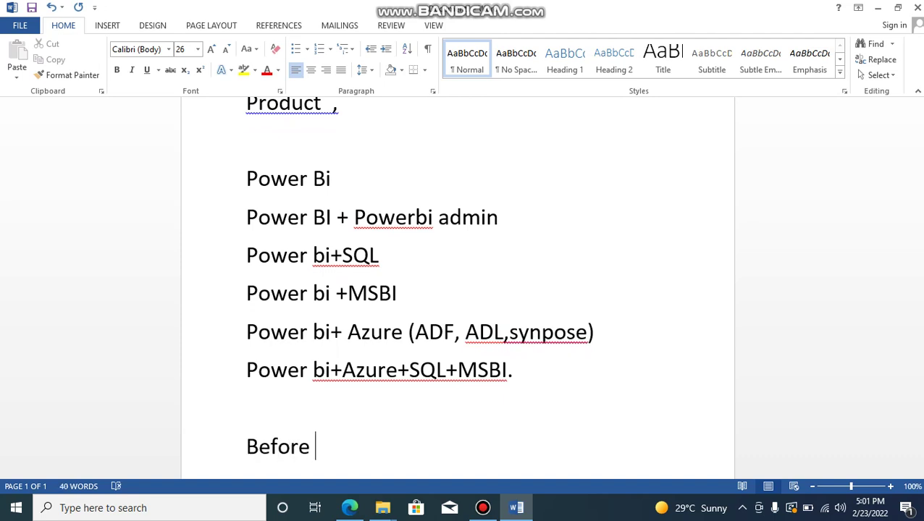
{"action": "type", "text": "1.5"}
{"action": "type", "text": " for "}
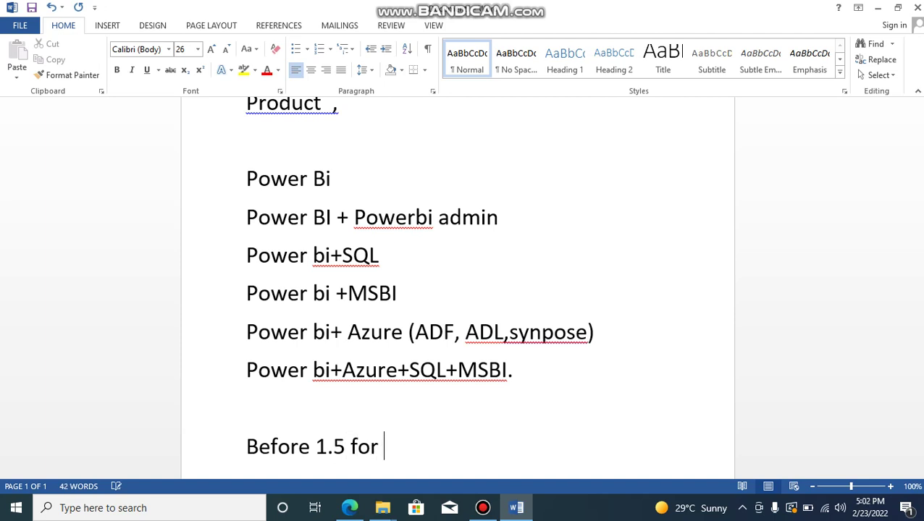
{"action": "type", "text": "oe"}
{"action": "key", "text": "BackSpace"}
{"action": "type", "text": "ne "}
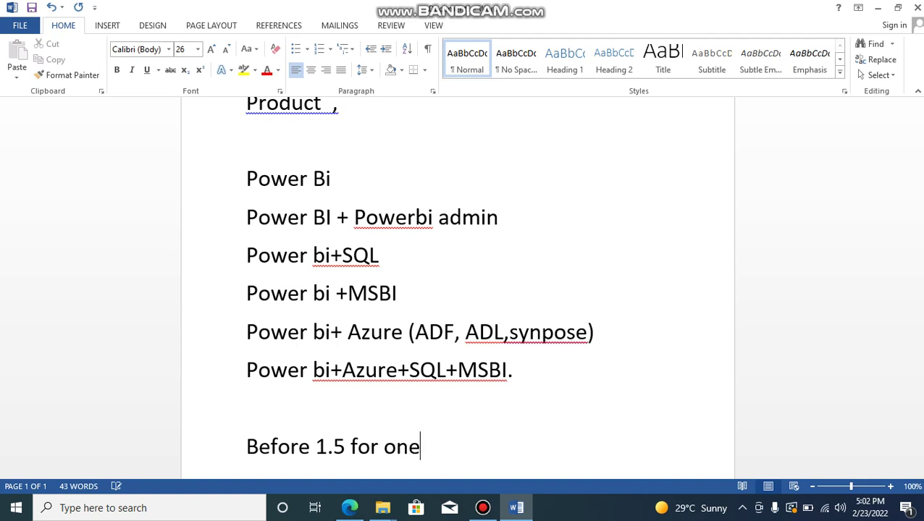
{"action": "type", "text": "yea"}
{"action": "type", "text": "r"}
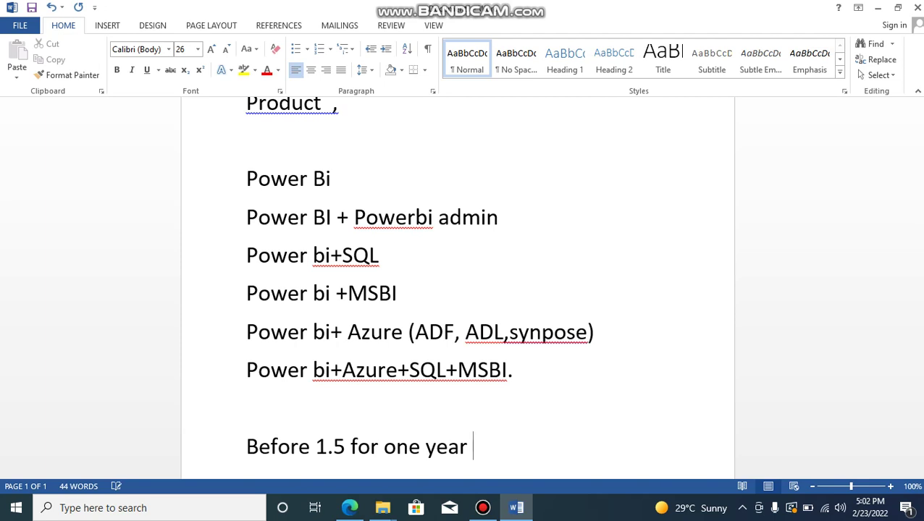
{"action": "type", "text": " 1"}
{"action": "type", "text": "*"}
{"action": "type", "text": "1."}
{"action": "type", "text": "5"}
- Add the calculation '4 year = 4*1.5 = 6 lac' on the next line
{"action": "key", "text": "Return"}
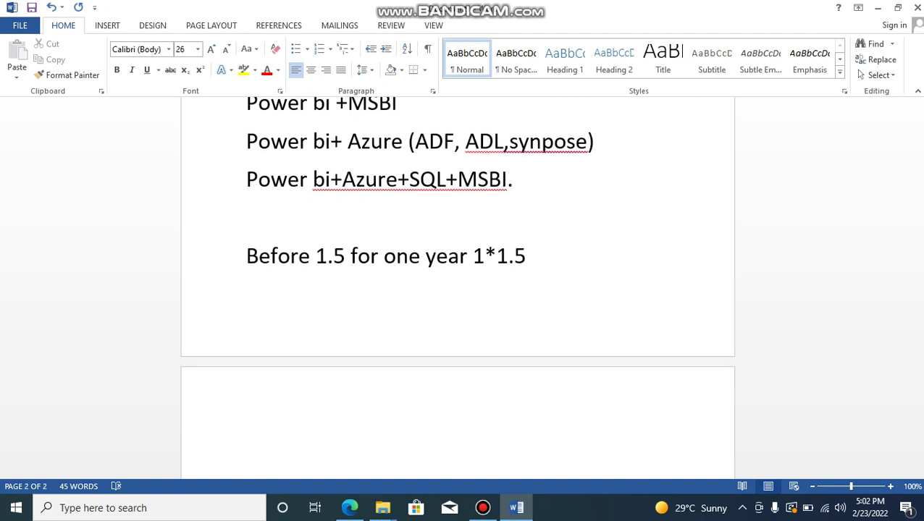
{"action": "type", "text": "4"}
{"action": "type", "text": " year "}
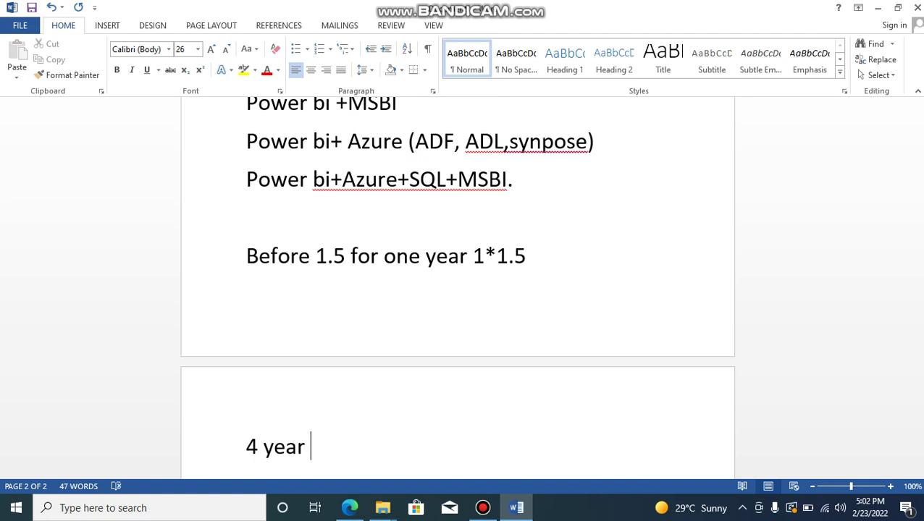
{"action": "type", "text": "= "}
{"action": "type", "text": "4.1"}
{"action": "type", "text": "."}
{"action": "type", "text": "5"}
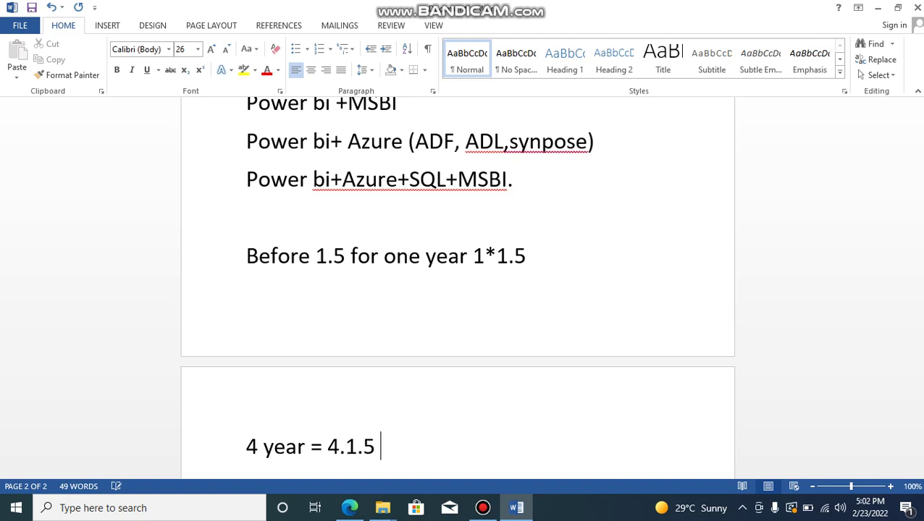
{"action": "key", "text": "BackSpace"}
{"action": "key", "text": "BackSpace"}
{"action": "key", "text": "BackSpace"}
{"action": "key", "text": "BackSpace"}
{"action": "key", "text": "BackSpace"}
{"action": "type", "text": "*1"}
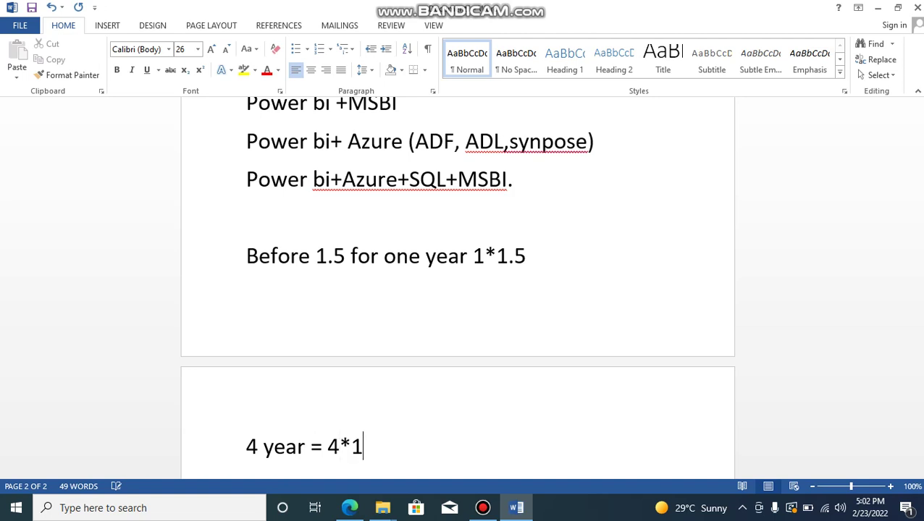
{"action": "type", "text": "."}
{"action": "type", "text": "5 = "}
{"action": "type", "text": "6 lac"}
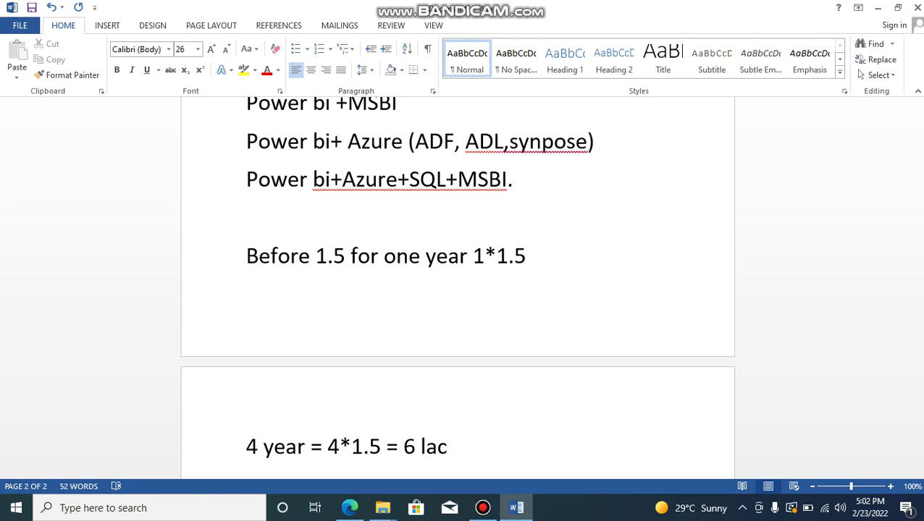
{"action": "key", "text": "Return"}
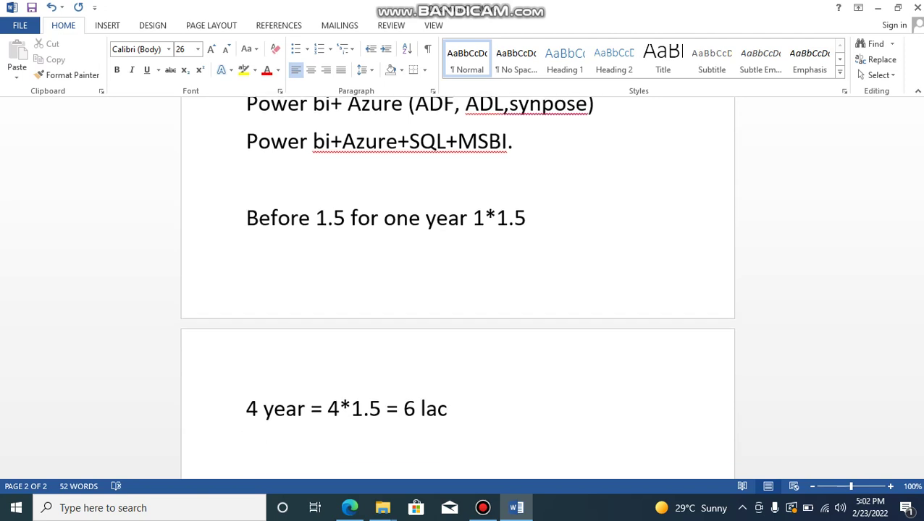
- Write 'after covid' with '4 y = 4*3 =12 L' on the line below
{"action": "type", "text": "a"}
{"action": "type", "text": "fter"}
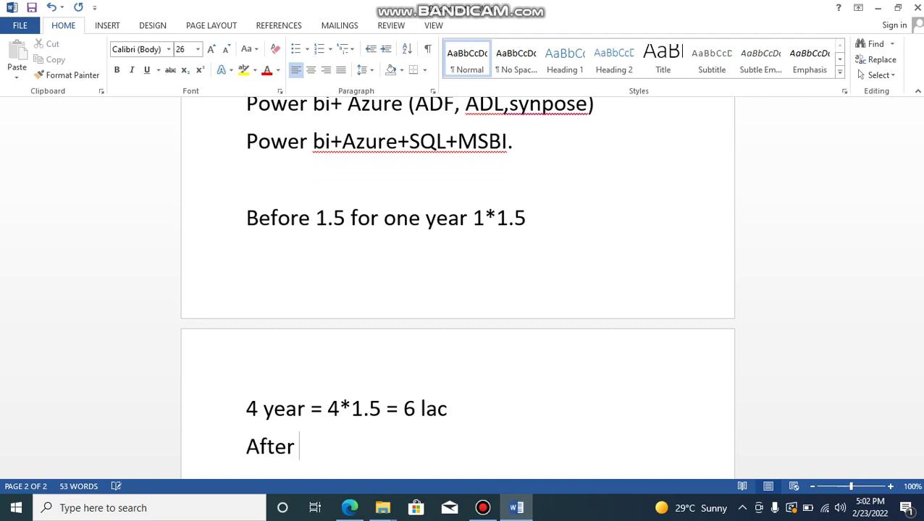
{"action": "type", "text": " cob"}
{"action": "key", "text": "BackSpace"}
{"action": "type", "text": "vid"}
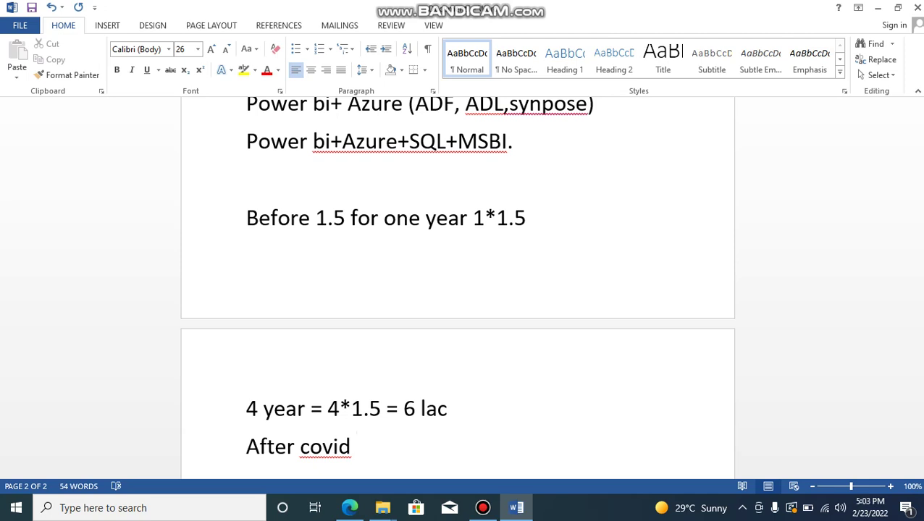
{"action": "key", "text": "Return"}
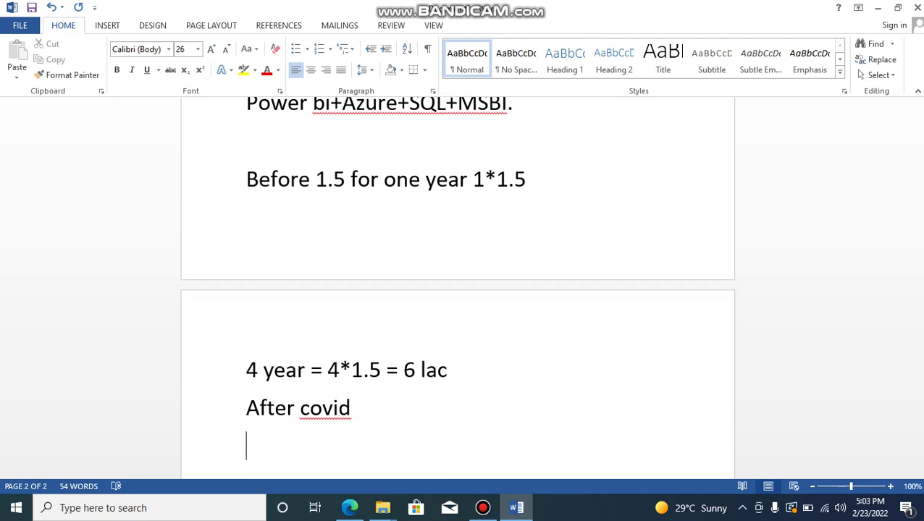
{"action": "type", "text": "4 y "}
{"action": "type", "text": "= 4."}
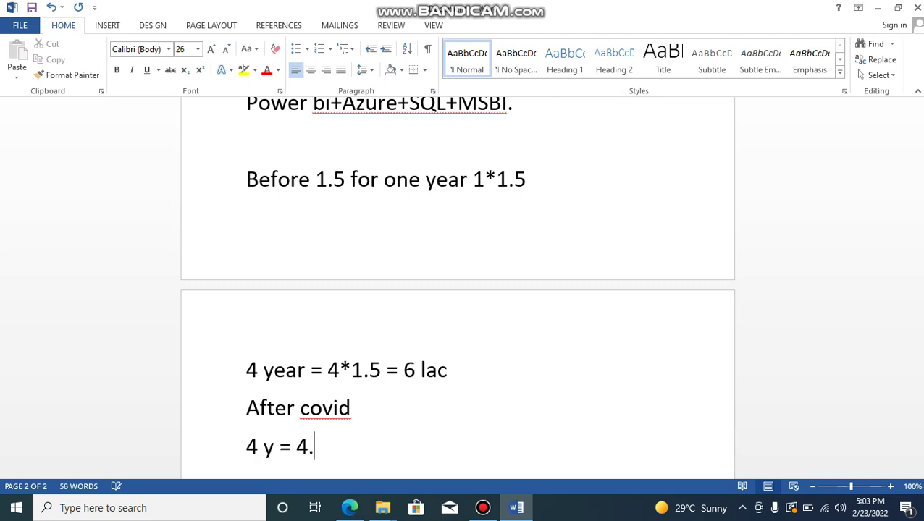
{"action": "key", "text": "BackSpace"}
{"action": "type", "text": "*"}
{"action": "type", "text": "3"}
{"action": "type", "text": " =12"}
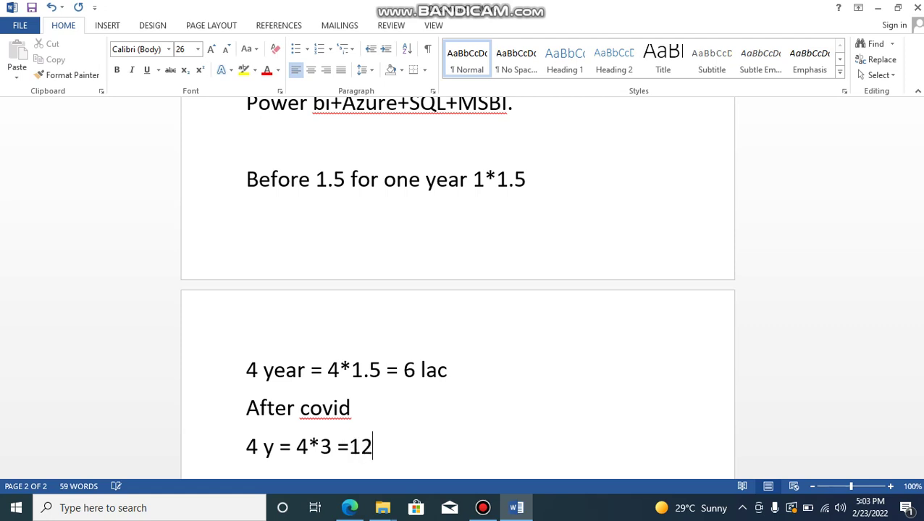
{"action": "type", "text": " L"}
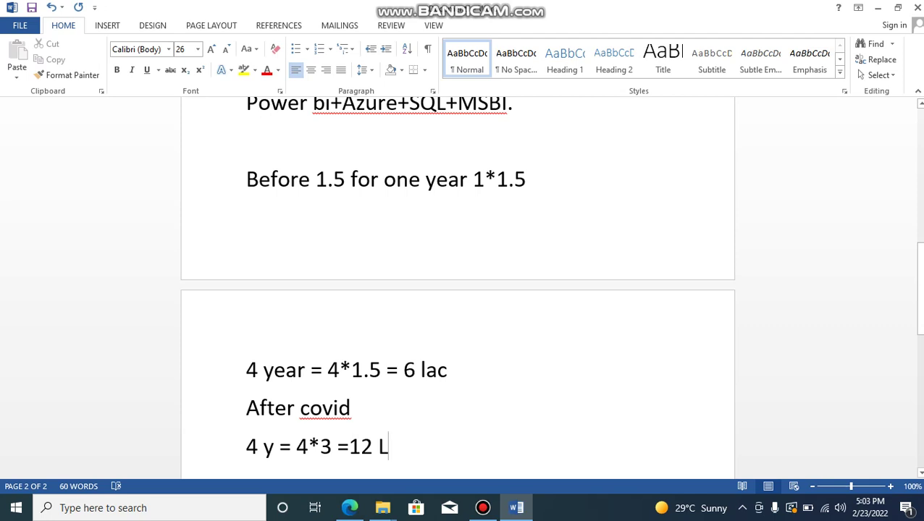
{"action": "key", "text": "Up"}
{"action": "key", "text": "Up"}
{"action": "key", "text": "shift+Down"}
{"action": "key", "text": "shift+Down"}
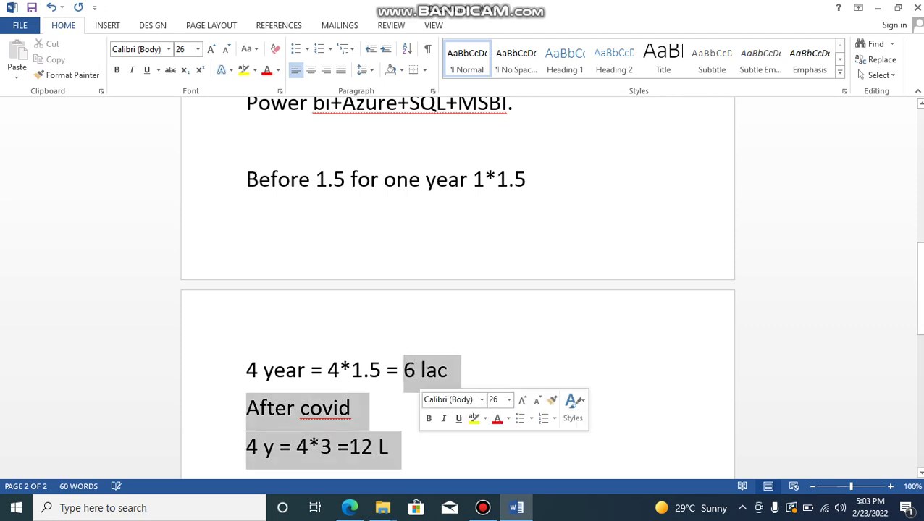
{"action": "key", "text": "Right"}
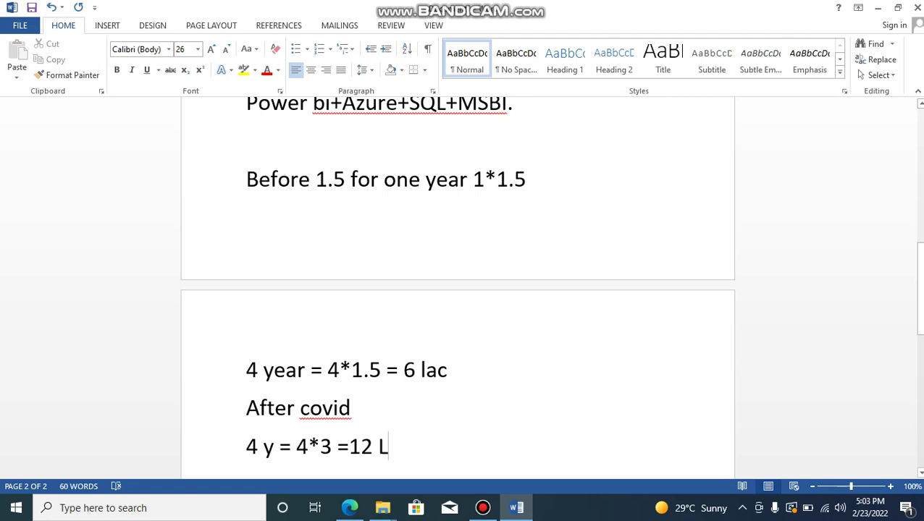
{"action": "key", "text": "Up"}
{"action": "key", "text": "Up"}
{"action": "key", "text": "shift+Down"}
{"action": "key", "text": "shift+Down"}
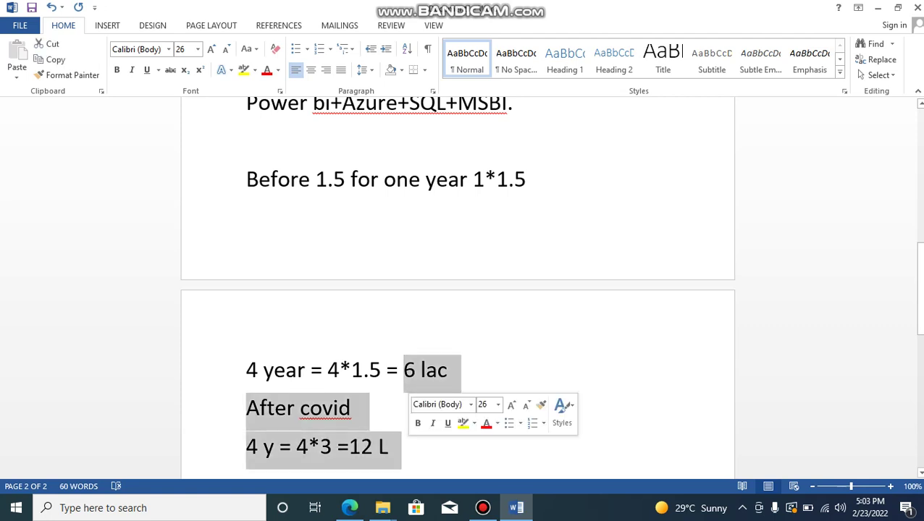
{"action": "key", "text": "Right"}
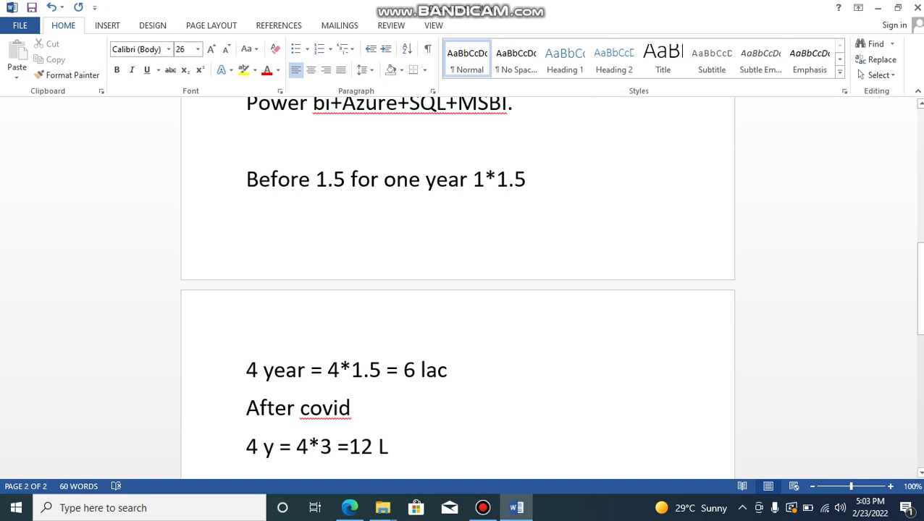
{"action": "double_click", "coordinate": [302, 446]}
{"action": "double_click", "coordinate": [372, 446]}
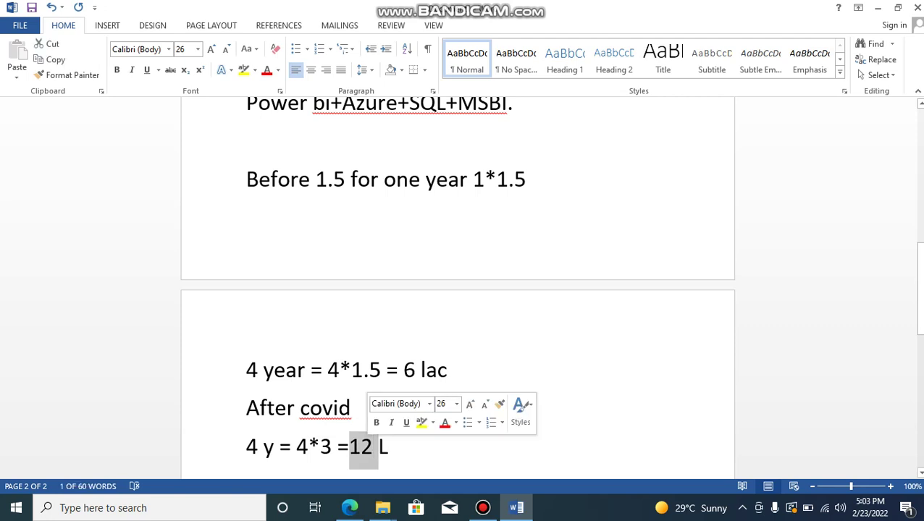
{"action": "left_click", "coordinate": [389, 446]}
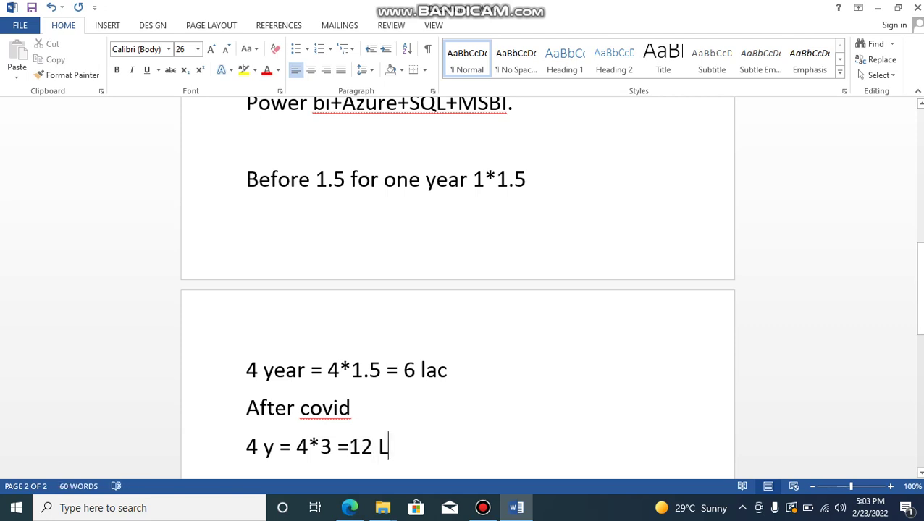